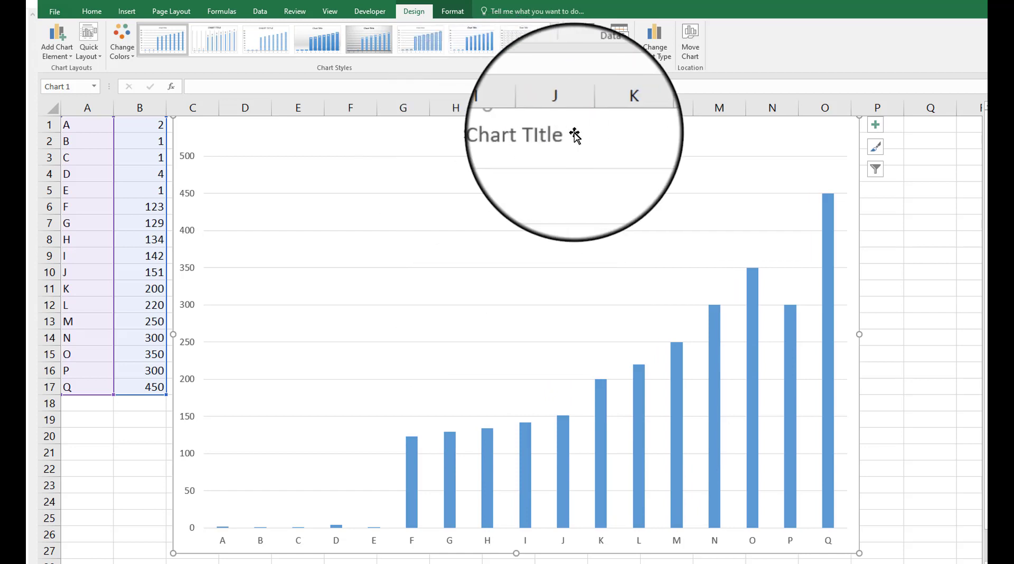
# Step: Replace the chart title with 'Sales Dollars by Product', correcting the capital A typo
pyautogui.click(528, 134)
pyautogui.moveTo(503, 133); pyautogui.dragTo(546, 132)
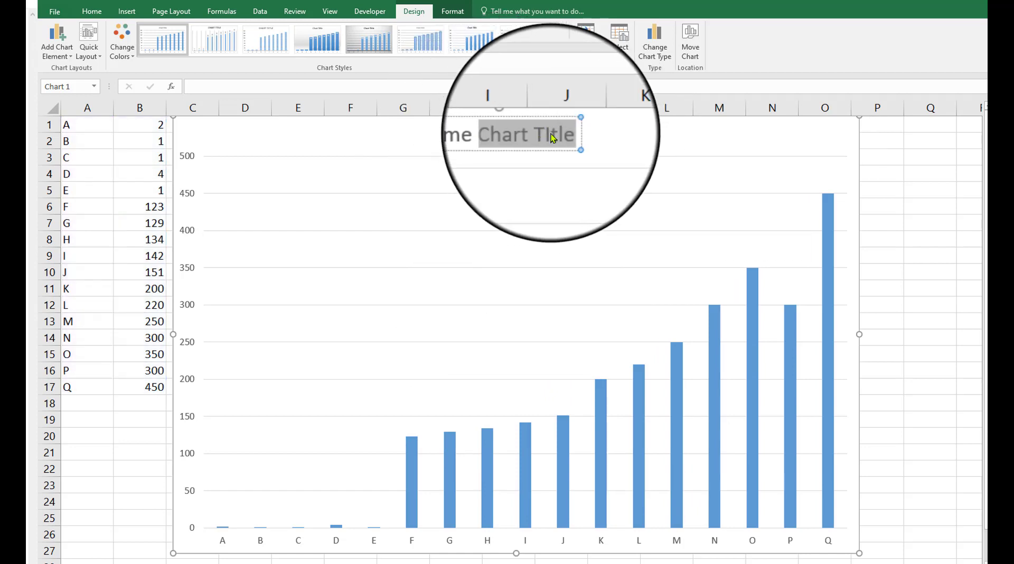
pyautogui.click(547, 133)
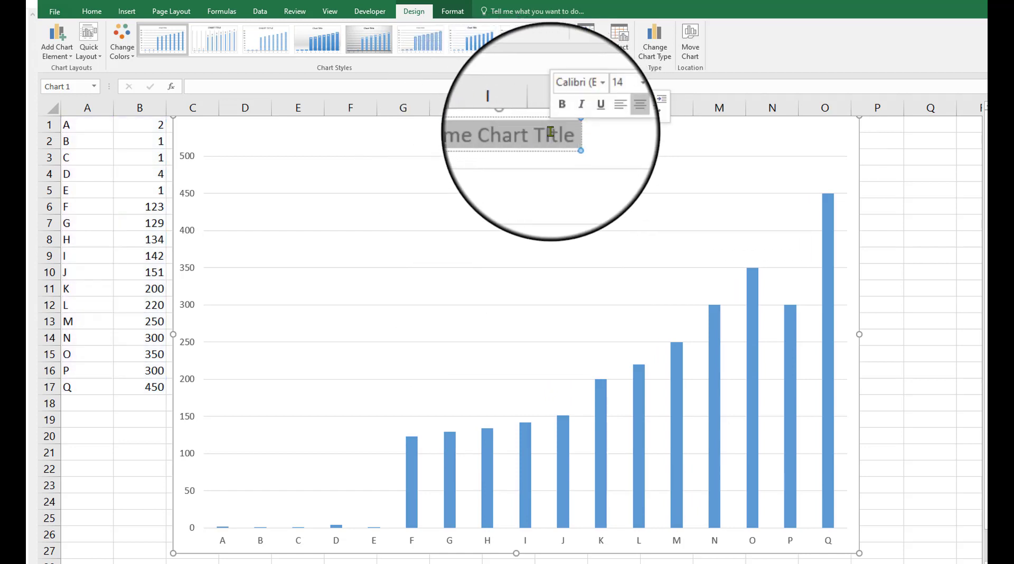
pyautogui.write('Sa')
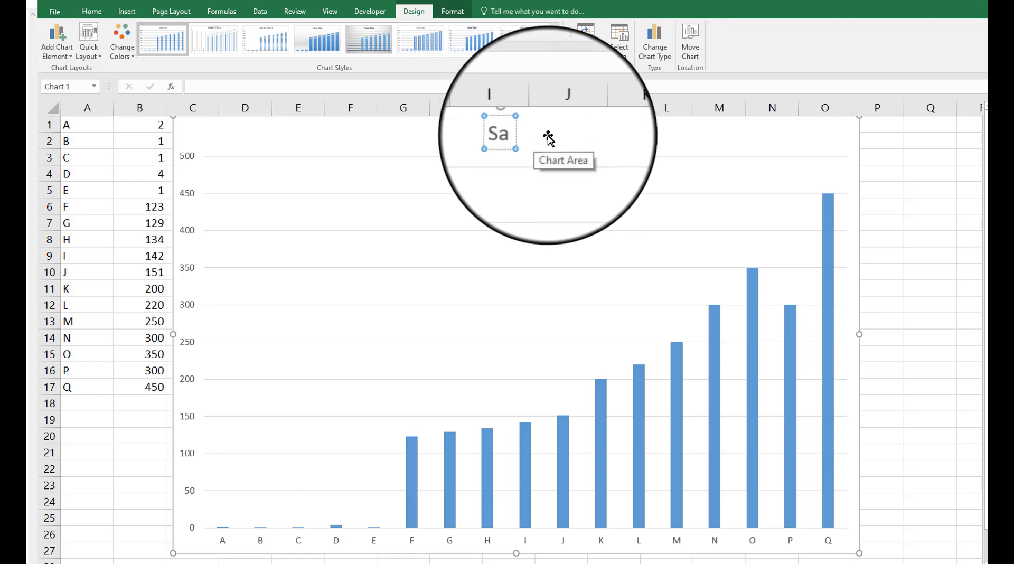
pyautogui.press('BackSpace')
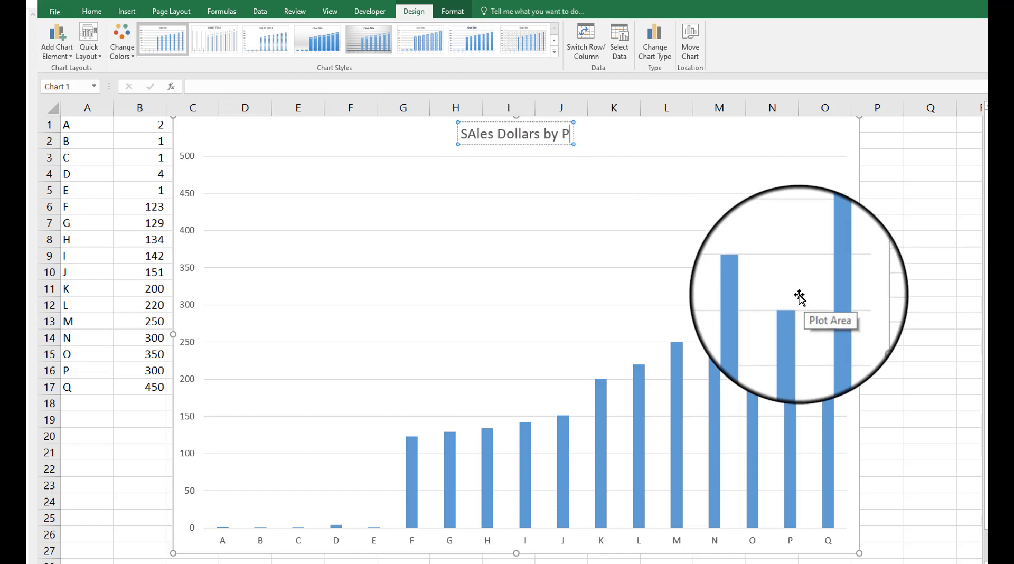
pyautogui.write('t')
pyautogui.click(649, 137)
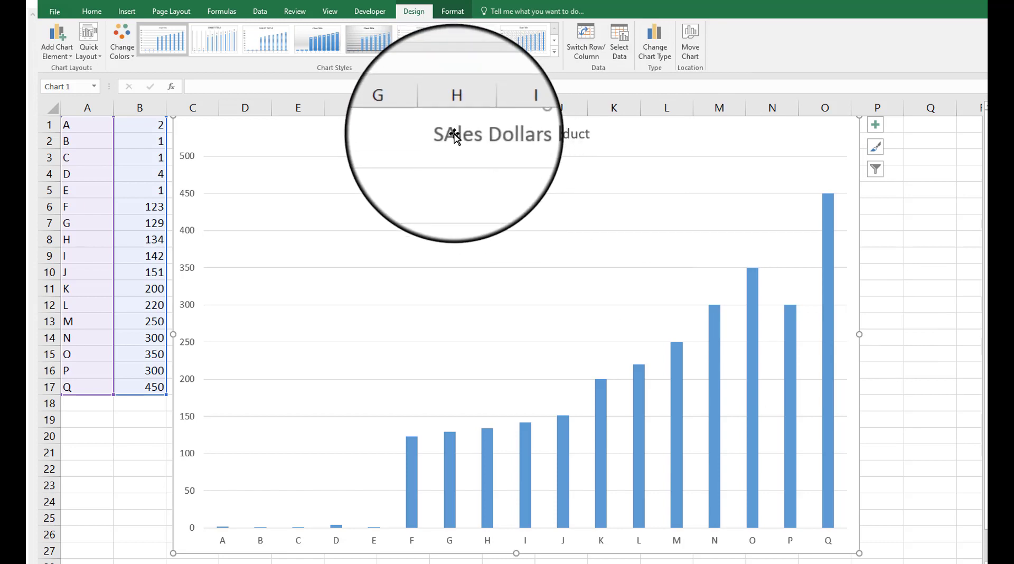
pyautogui.click(453, 136)
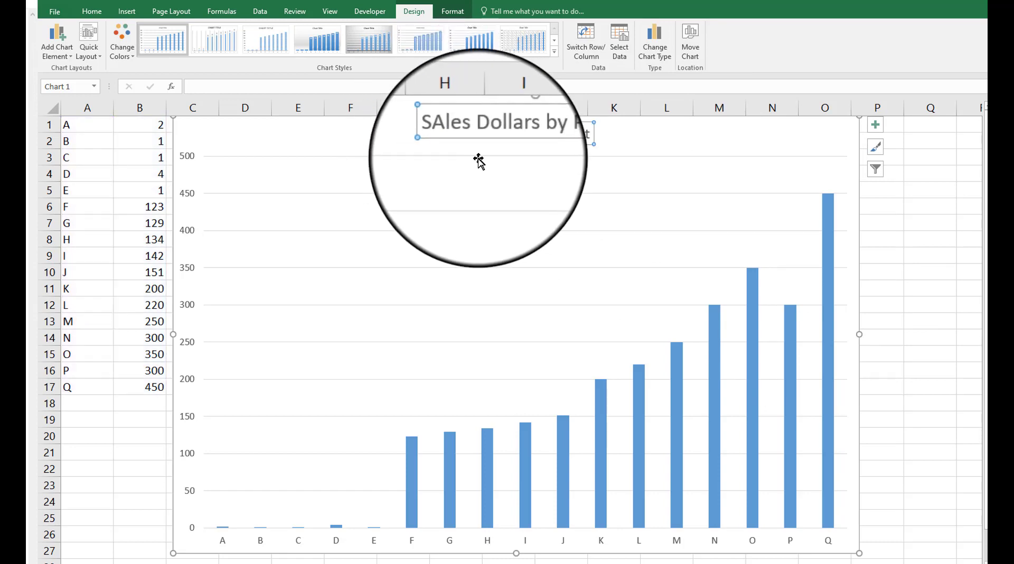
pyautogui.click(447, 132)
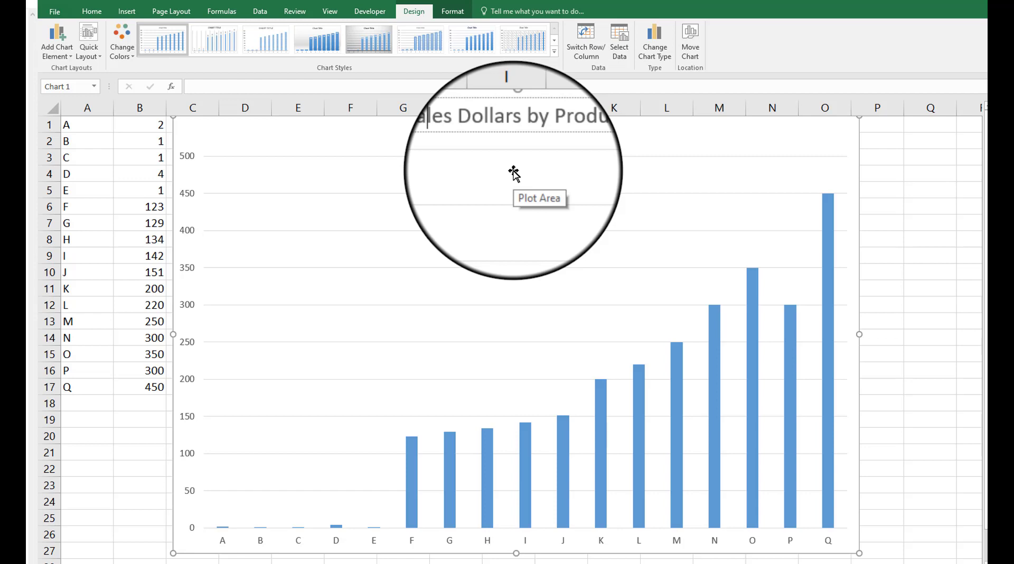
pyautogui.click(664, 149)
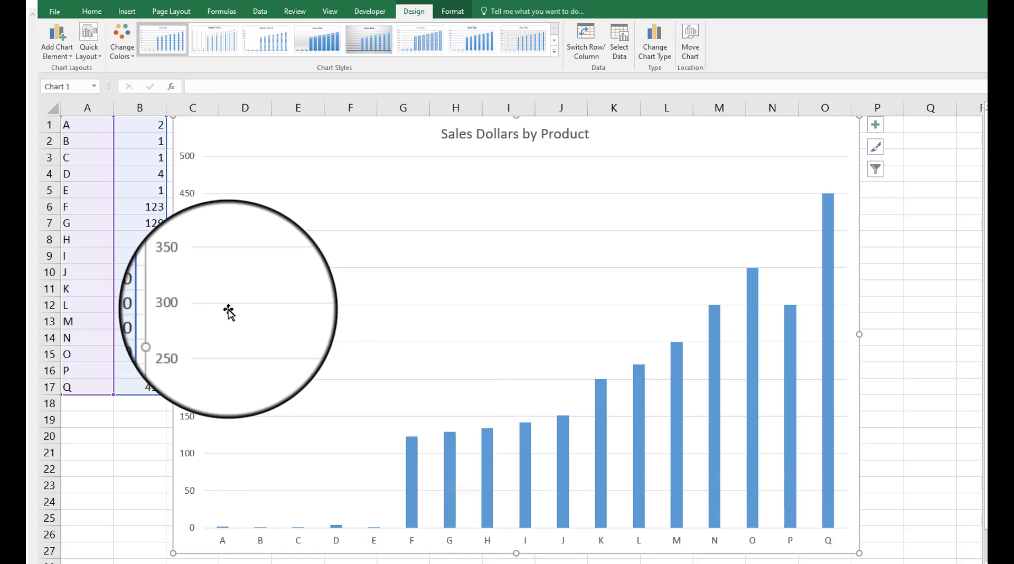
# Step: Browse the chart styles and apply a Quick Layout that adds a Series1 legend
pyautogui.click(194, 308)
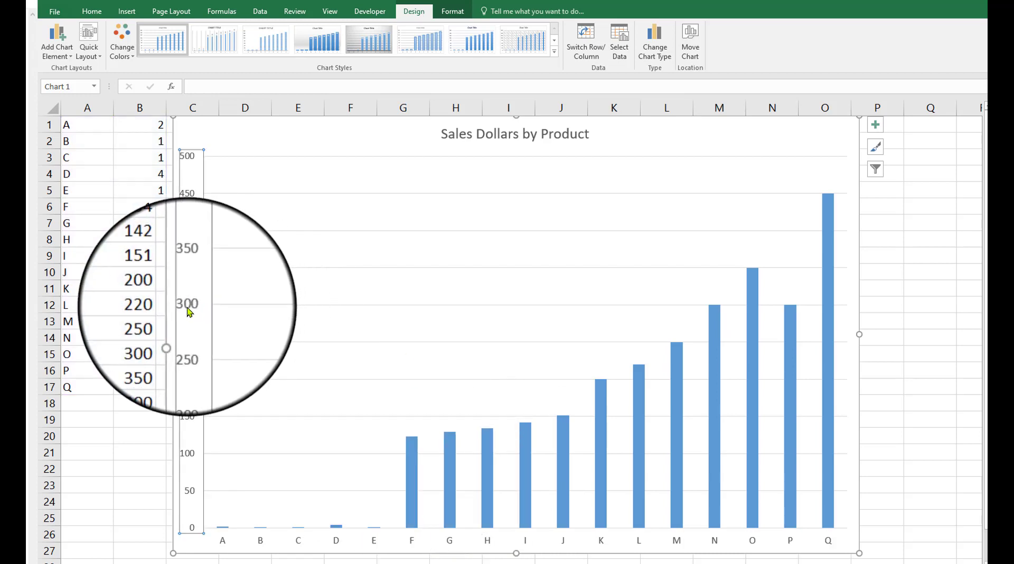
pyautogui.click(188, 228)
pyautogui.click(555, 51)
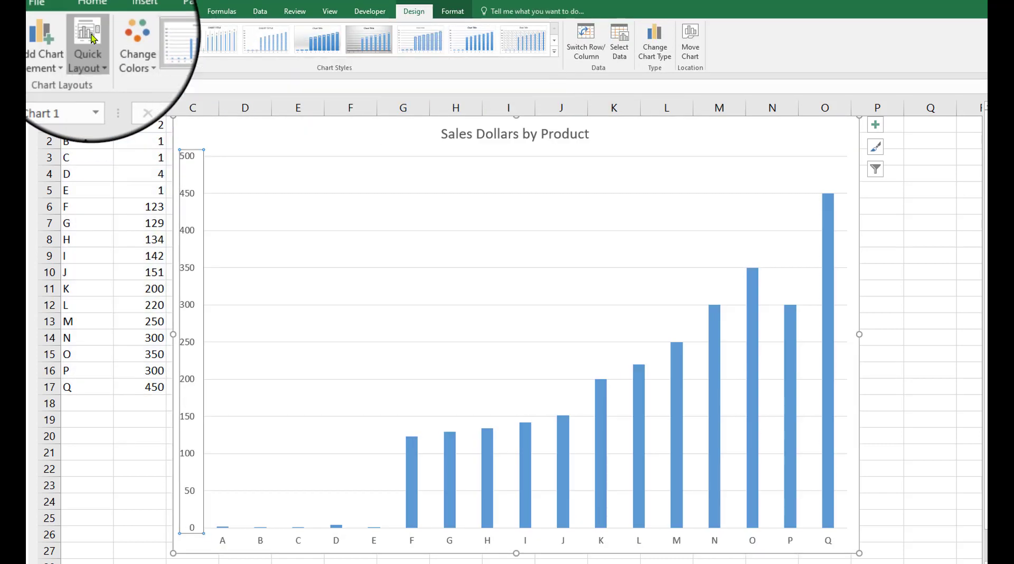
pyautogui.click(89, 37)
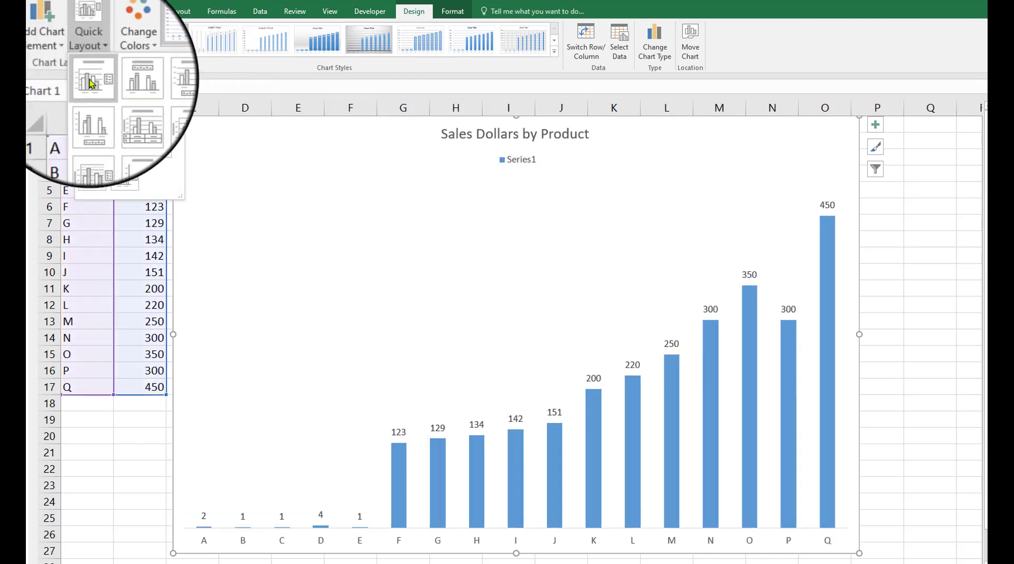
pyautogui.click(96, 82)
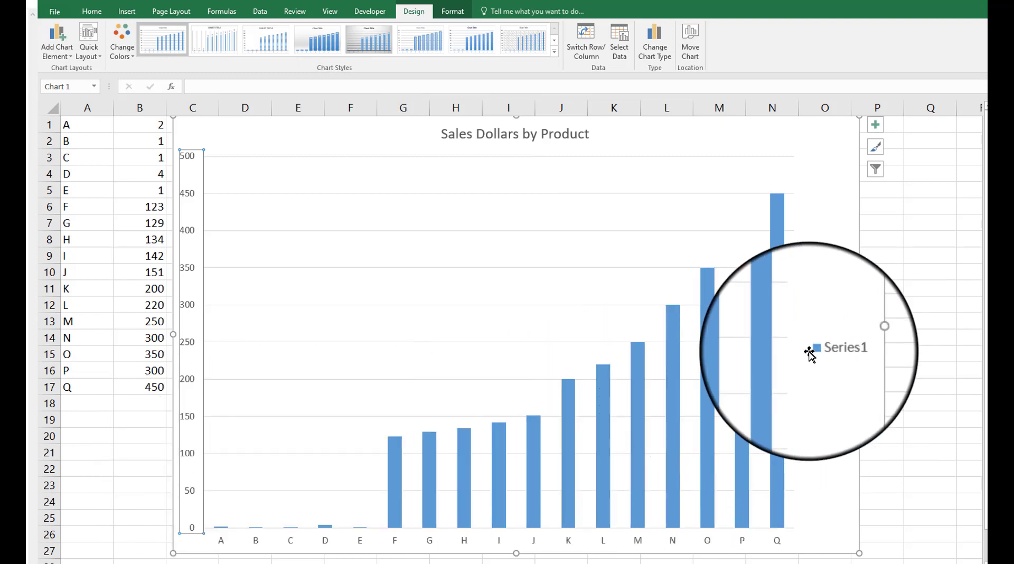
# Step: Select the Series1 legend and reapply a Quick Layout so the legend sits below the plot
pyautogui.click(831, 351)
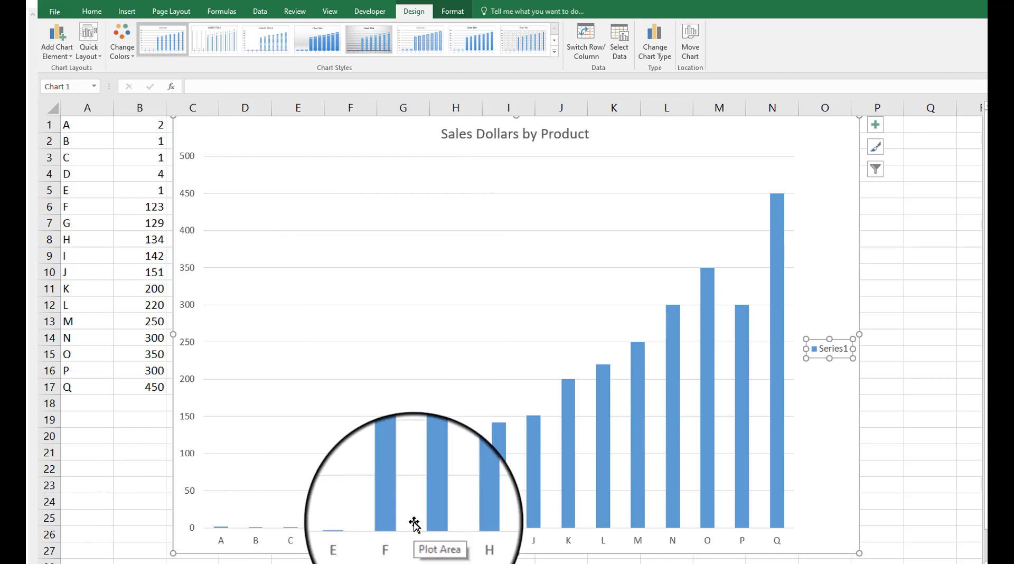
pyautogui.click(89, 42)
pyautogui.click(100, 81)
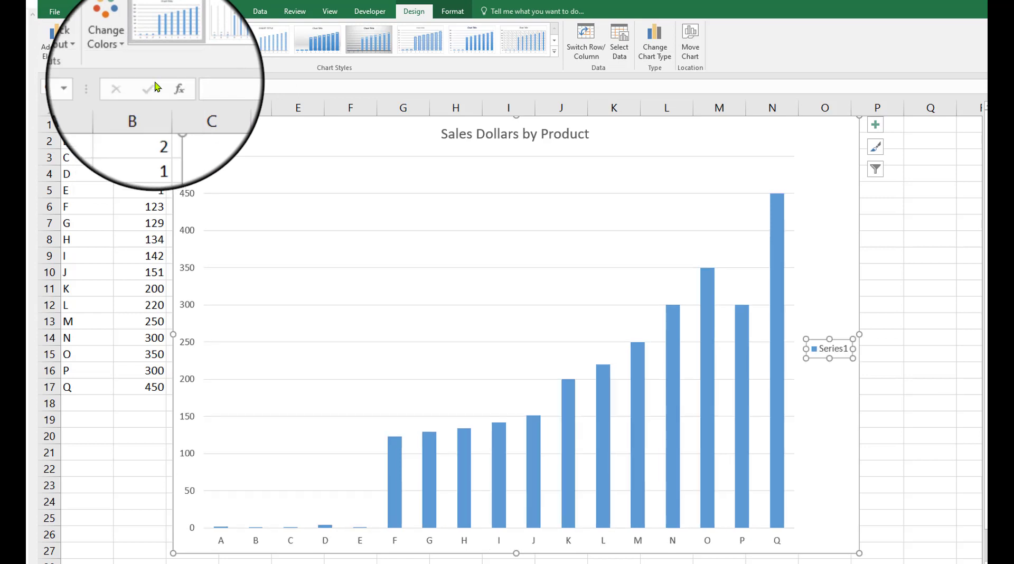
pyautogui.press('Delete')
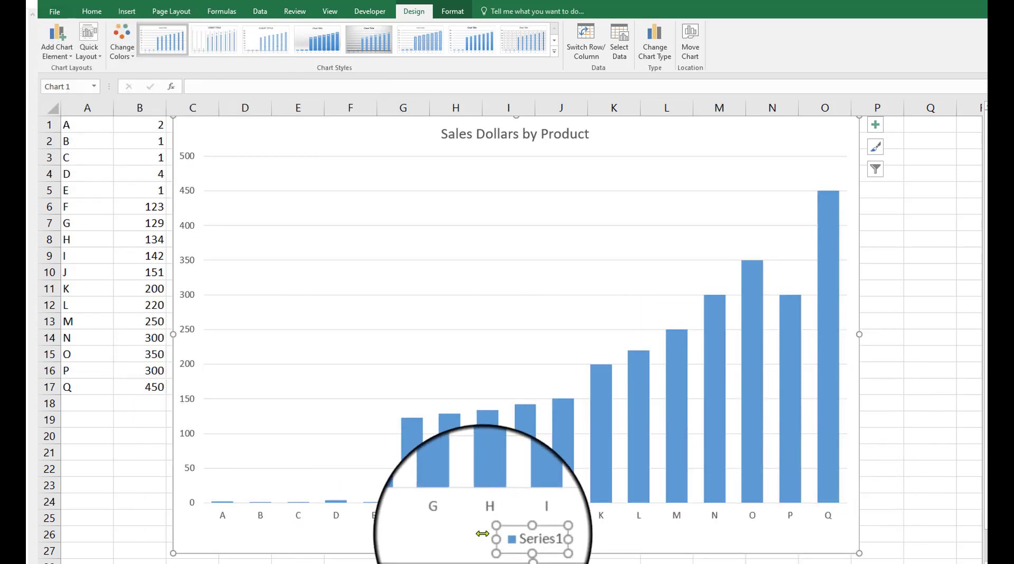
# Step: Add data labels to the column series, showing values from 2 through 450
pyautogui.rightClick(517, 540)
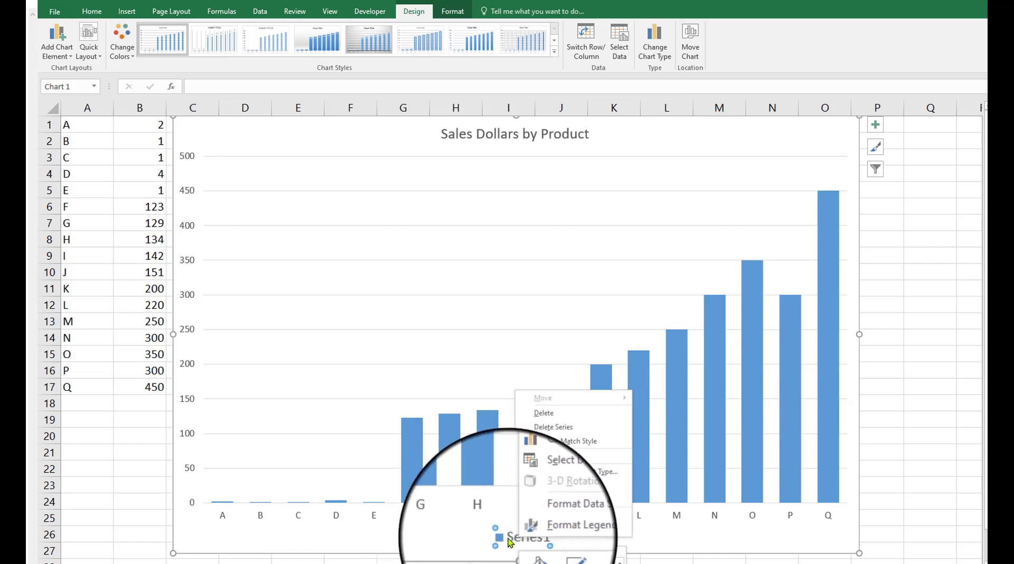
pyautogui.press('Escape')
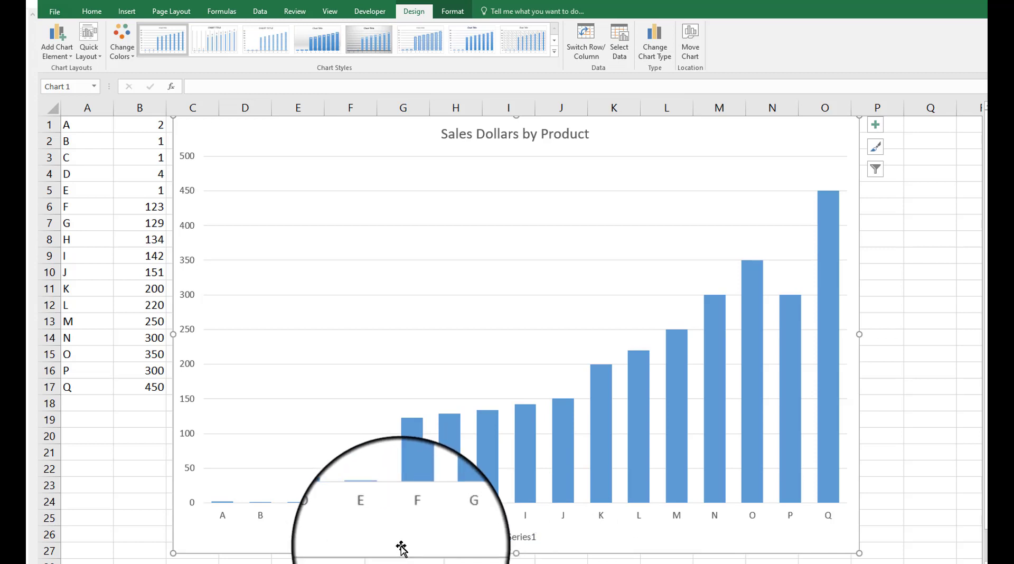
pyautogui.click(416, 553)
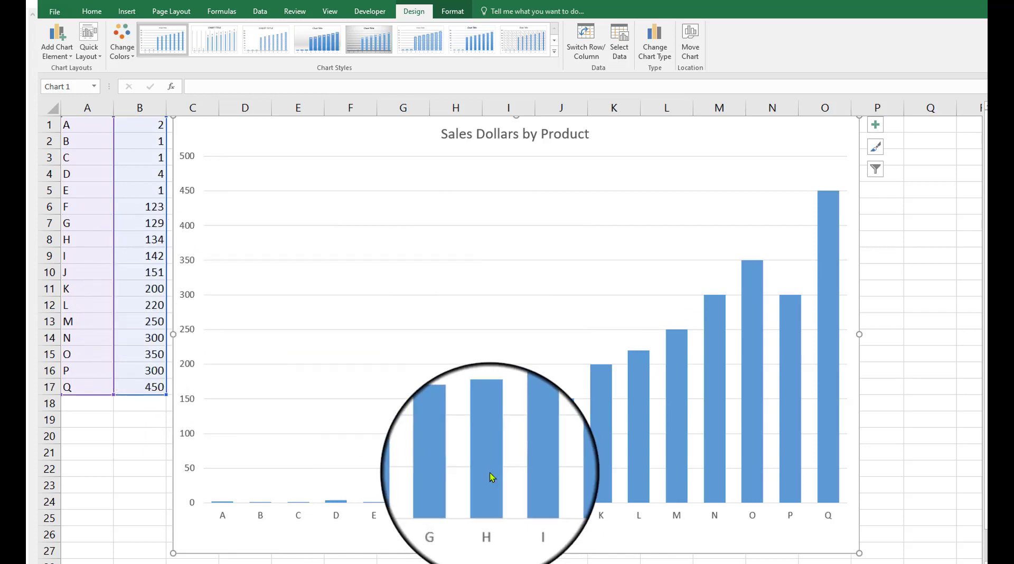
pyautogui.rightClick(520, 411)
pyautogui.moveTo(586, 503)
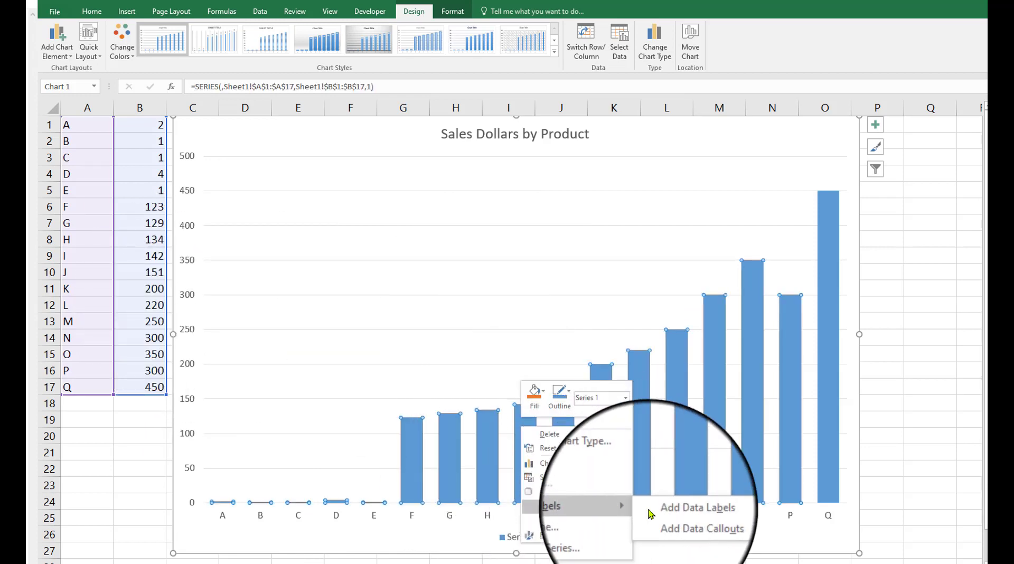
pyautogui.click(653, 508)
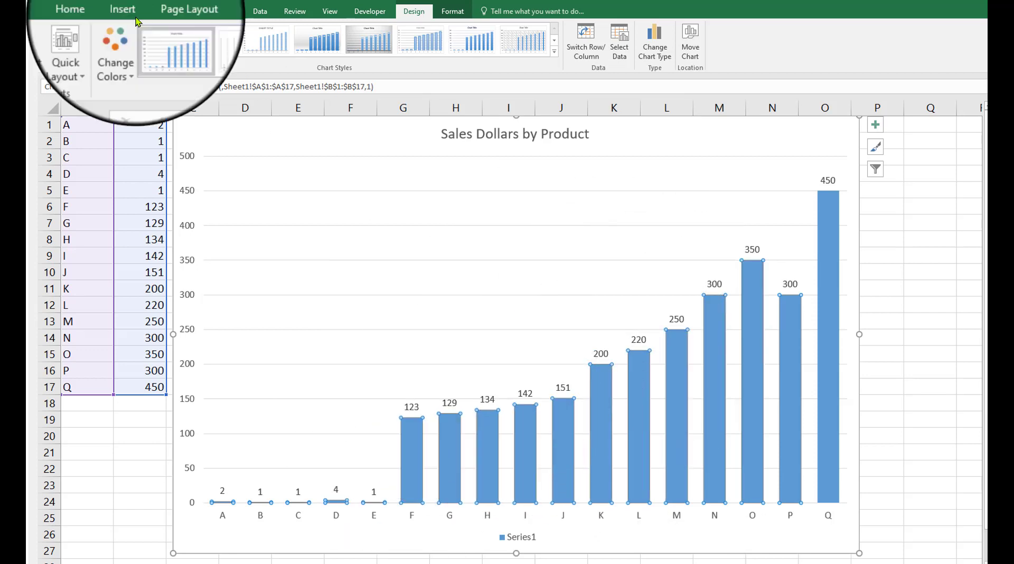
# Step: Switch to the Home ribbon, selecting the data labels and then the whole chart
pyautogui.click(92, 11)
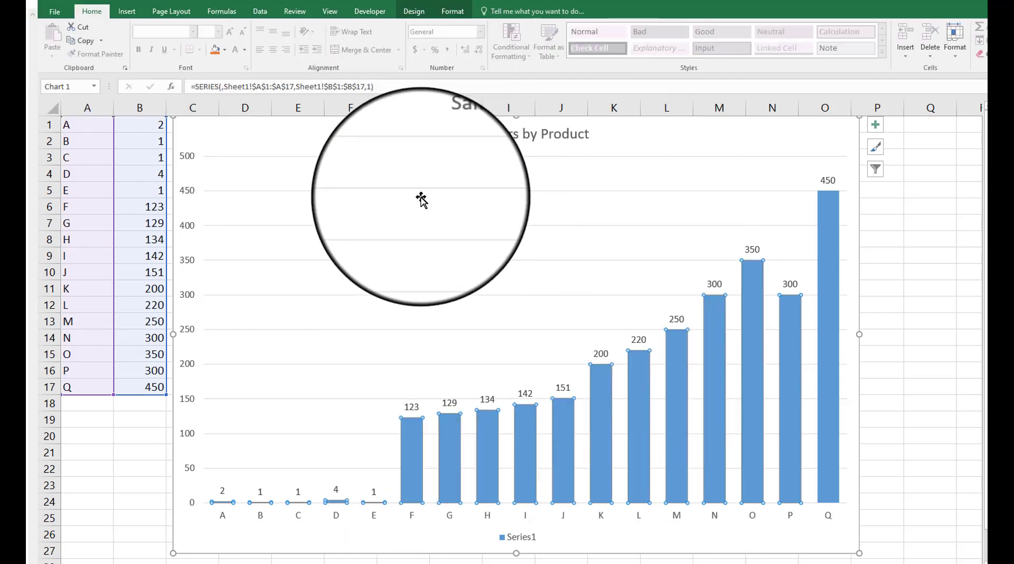
pyautogui.click(531, 390)
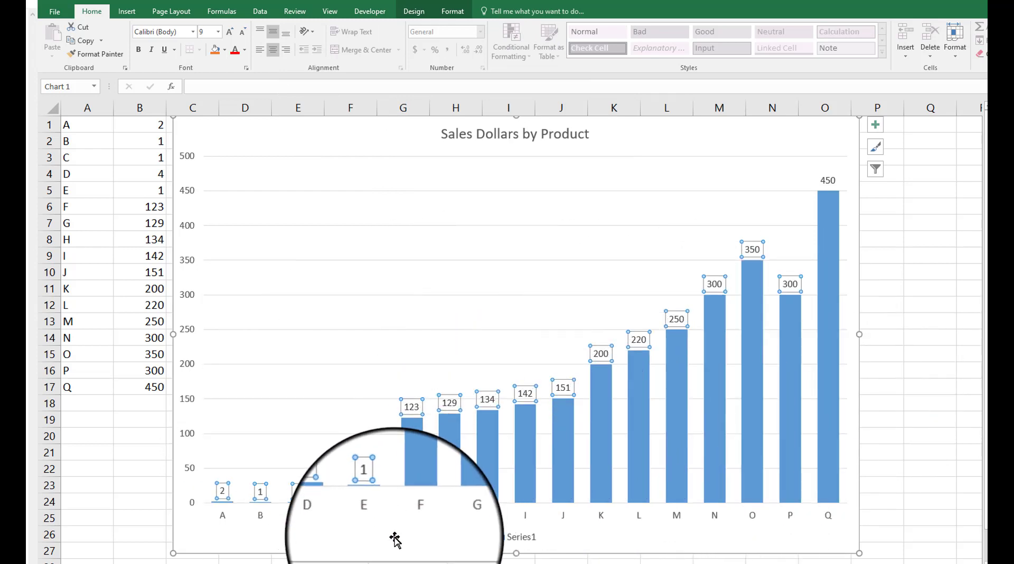
pyautogui.click(418, 554)
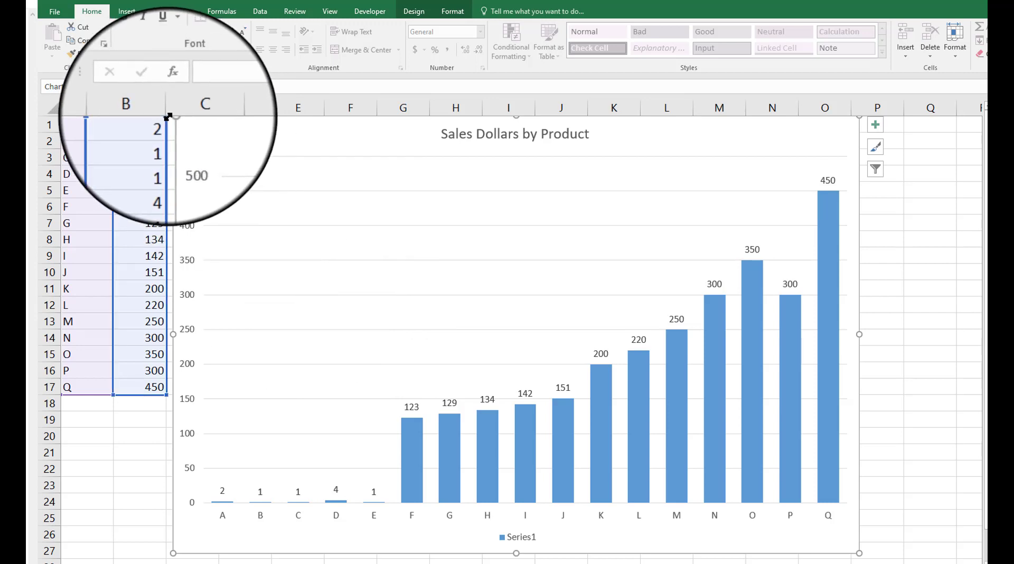
# Step: Shrink the chart's data range to rows 6–17 so it plots only products F through Q
pyautogui.moveTo(168, 117); pyautogui.dragTo(173, 208)
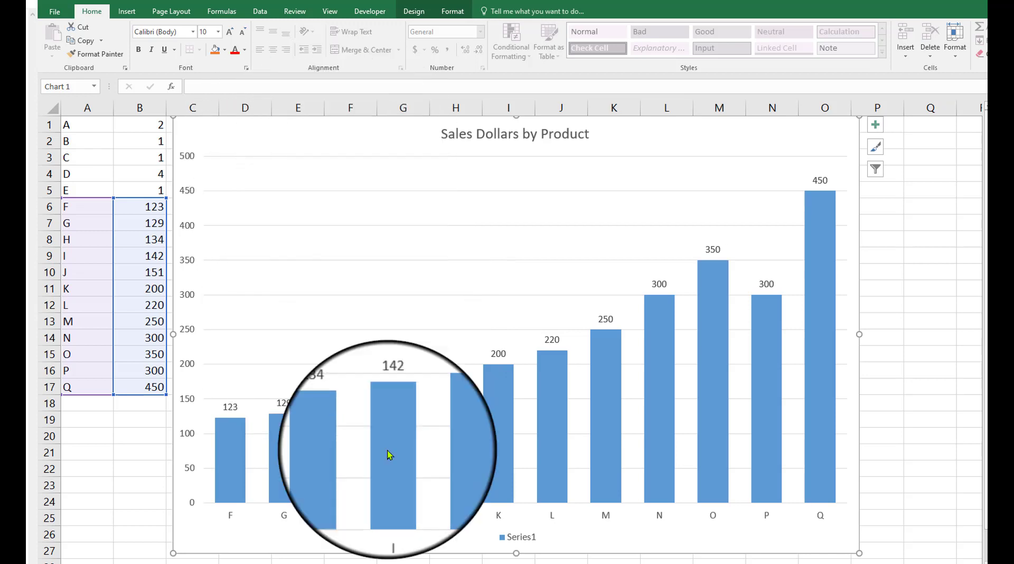
# Step: Draw a text box on the chart for the note '*Does Not Include Category A thru E.'
pyautogui.click(121, 11)
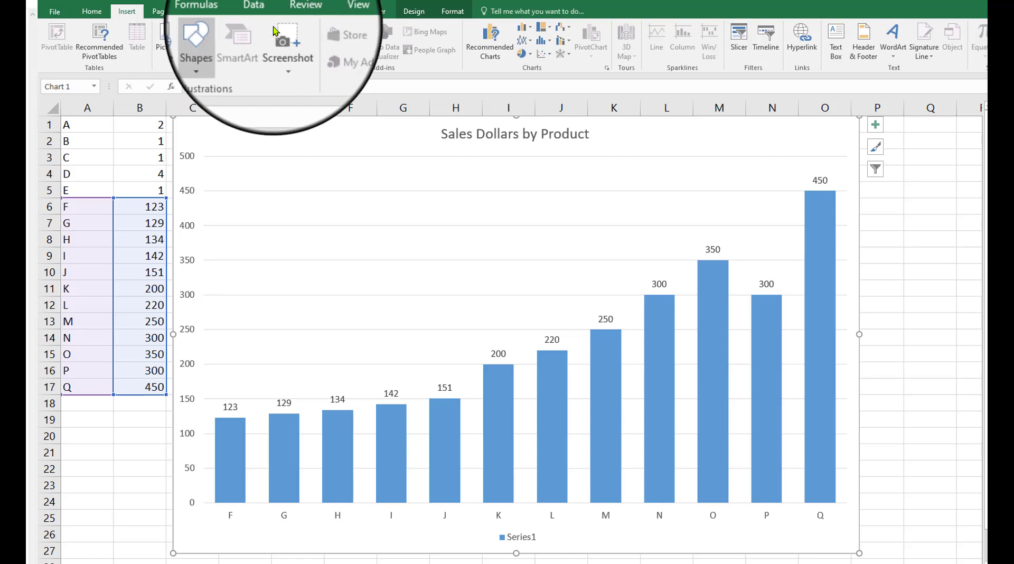
pyautogui.click(837, 43)
pyautogui.moveTo(240, 146); pyautogui.dragTo(413, 190)
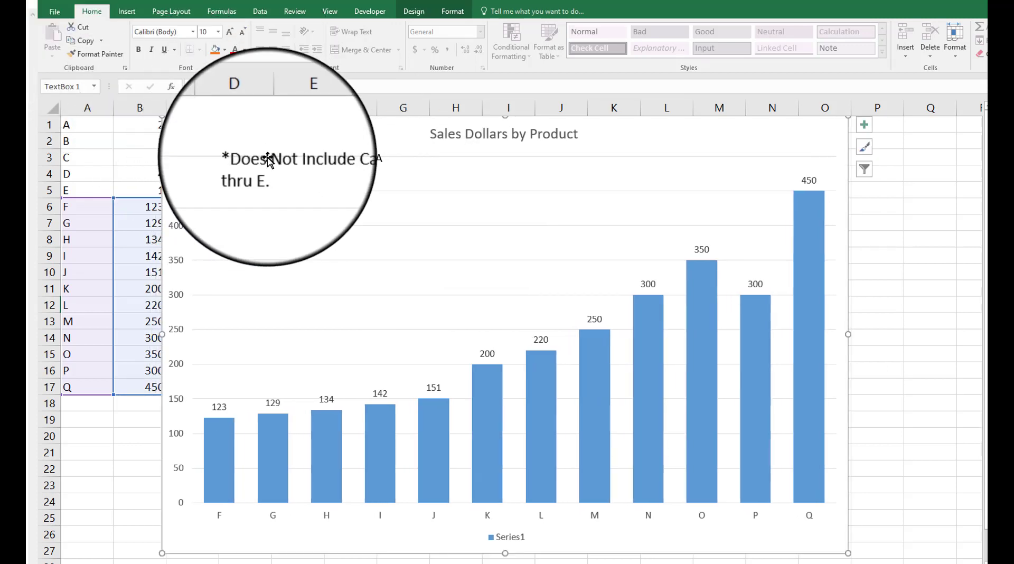
# Step: Decrease the note's font size to fit one line and place it at the bottom-left below the axis labels
pyautogui.click(267, 159)
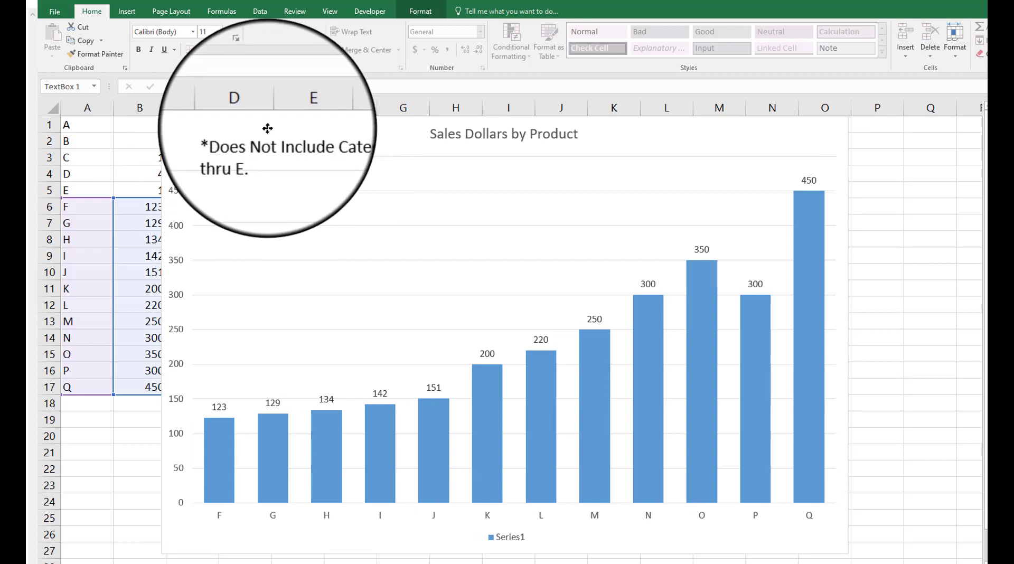
pyautogui.moveTo(267, 129); pyautogui.dragTo(258, 525)
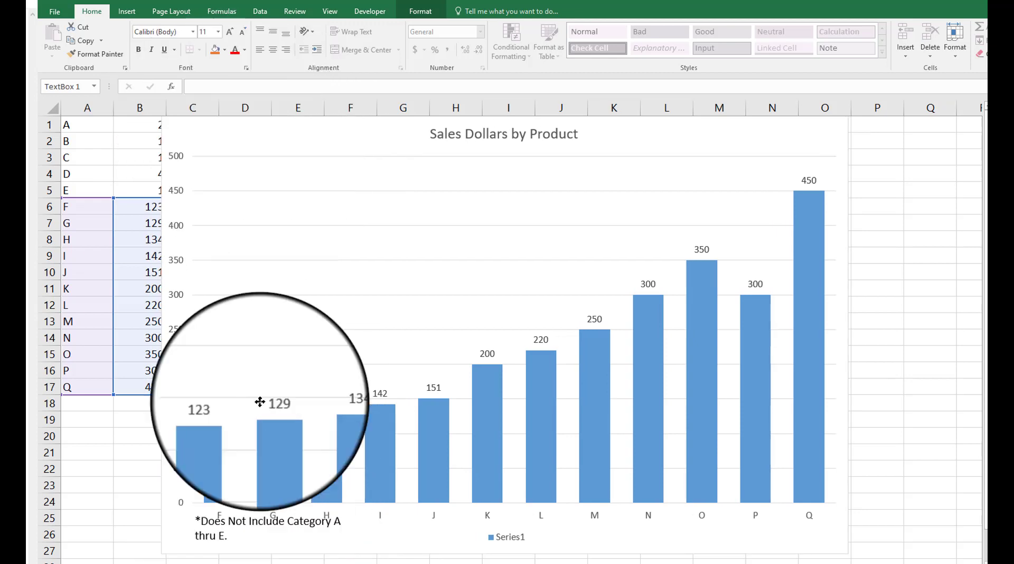
pyautogui.moveTo(296, 135); pyautogui.dragTo(258, 118)
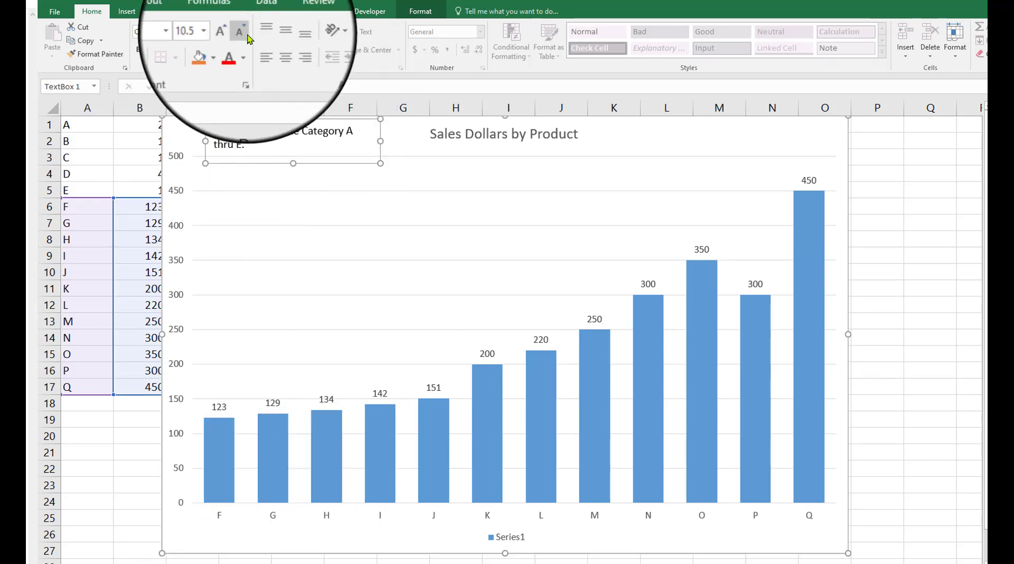
pyautogui.click(241, 32)
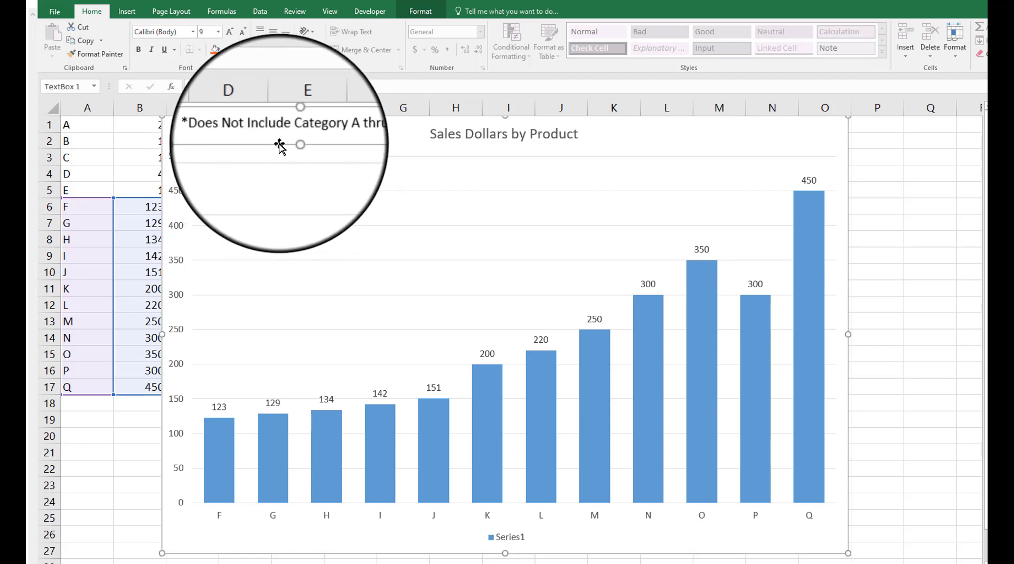
pyautogui.moveTo(277, 144); pyautogui.dragTo(265, 559)
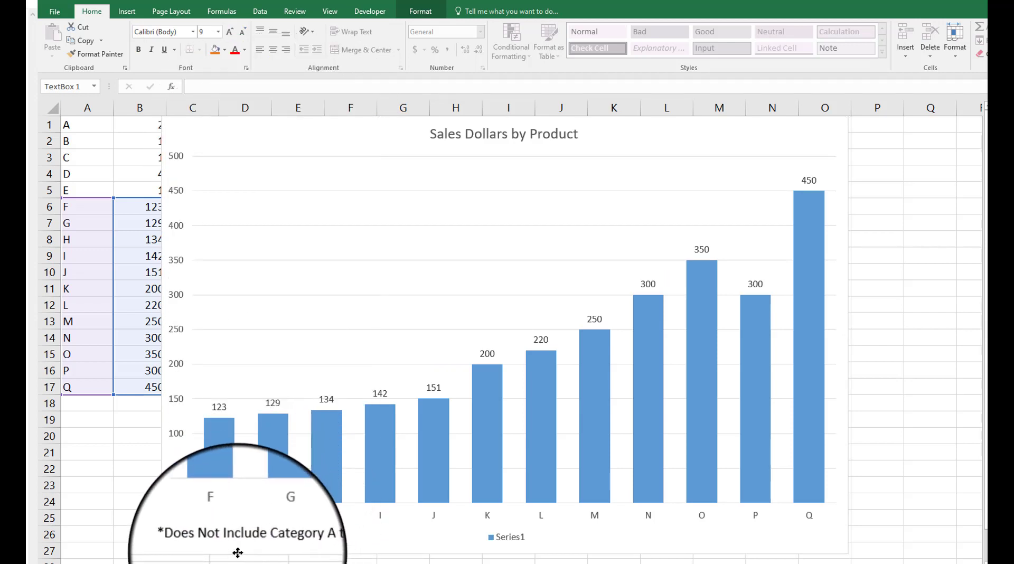
# Step: Give the note text box a light grey fill
pyautogui.click(225, 49)
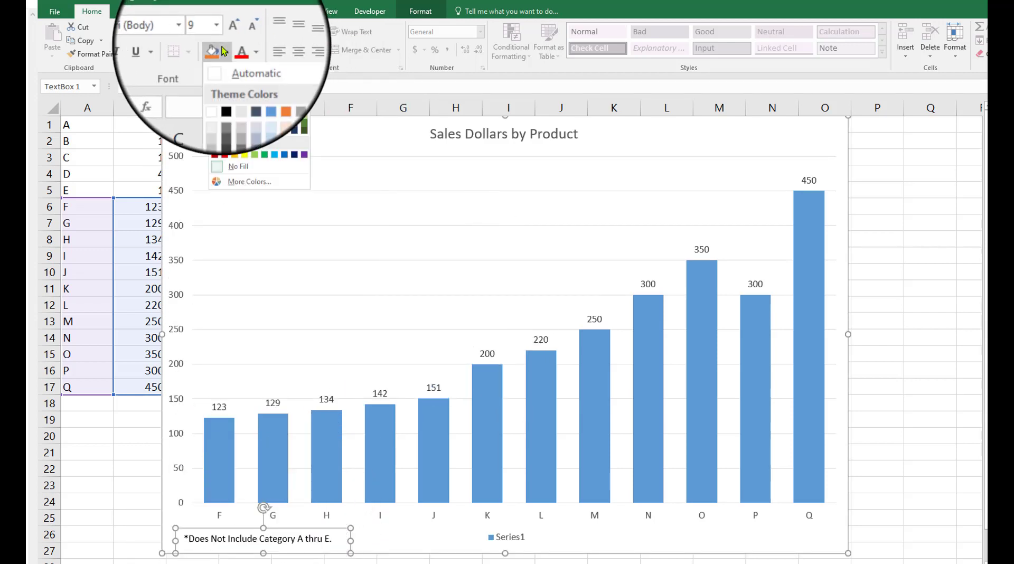
pyautogui.click(236, 95)
pyautogui.click(288, 539)
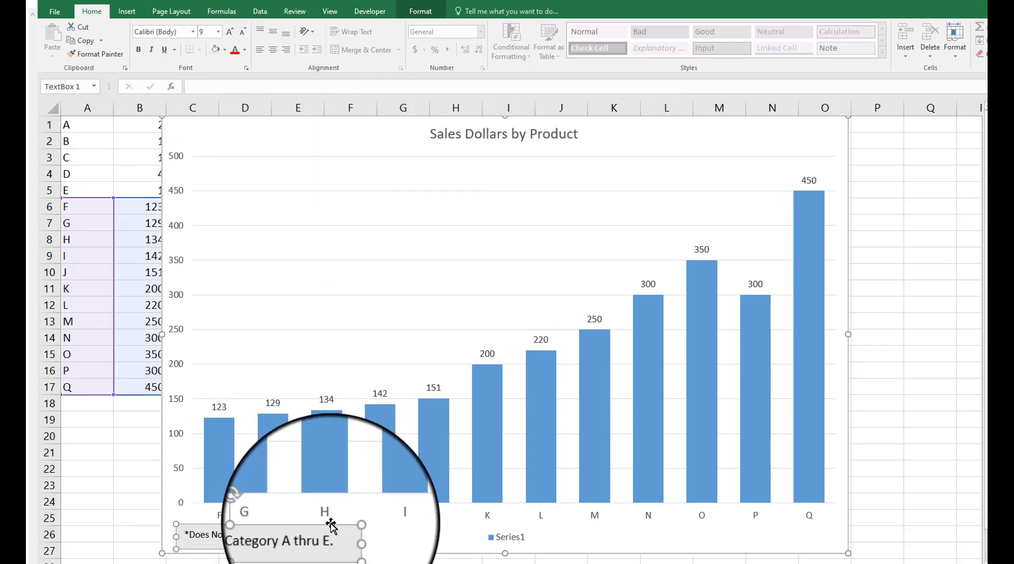
pyautogui.click(199, 141)
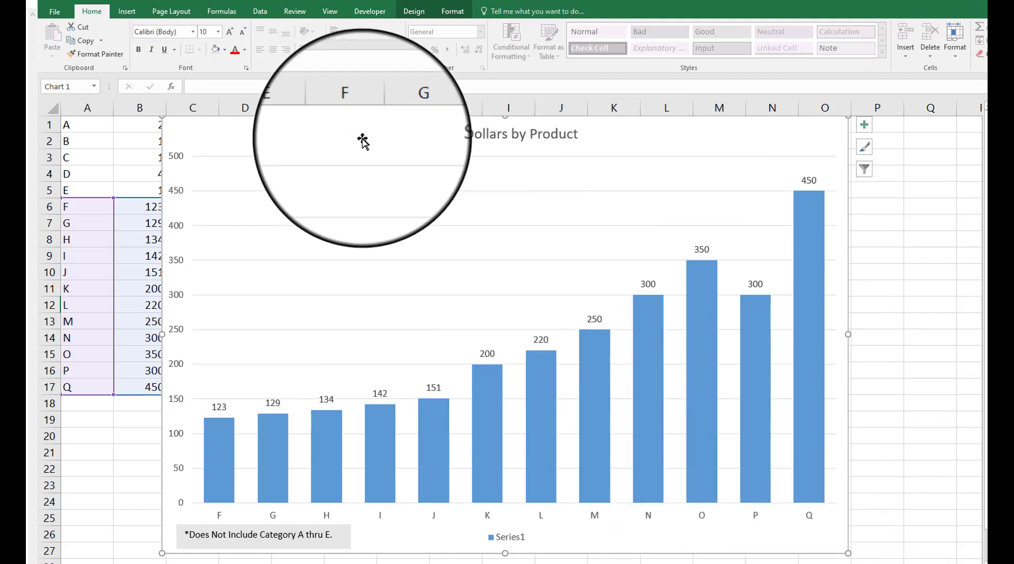
# Step: Paste a copy of the chart at D1 and narrow its data range to B1:B5 (products A–E)
pyautogui.moveTo(356, 136); pyautogui.dragTo(782, 149)
pyautogui.hotkey('ctrl', 'c')
pyautogui.click(452, 224)
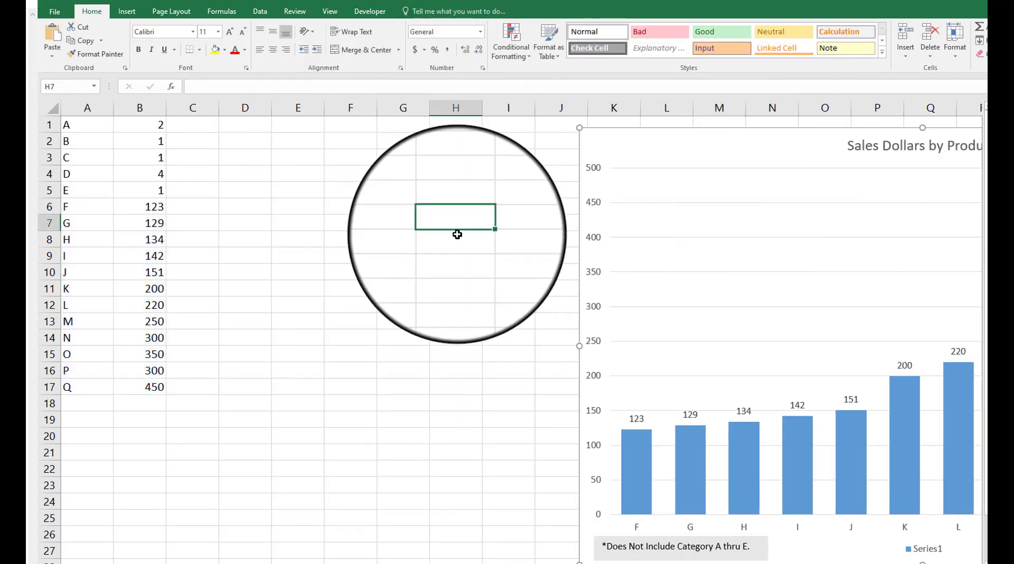
pyautogui.hotkey('ctrl', 'v')
pyautogui.moveTo(489, 235); pyautogui.dragTo(269, 145)
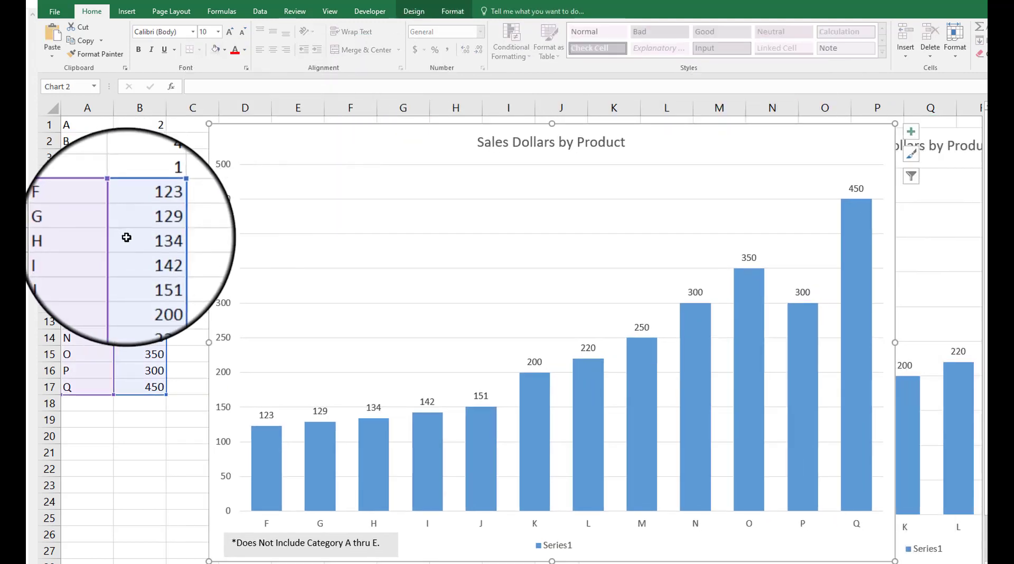
pyautogui.moveTo(164, 293); pyautogui.dragTo(165, 211)
pyautogui.moveTo(163, 312); pyautogui.dragTo(164, 197)
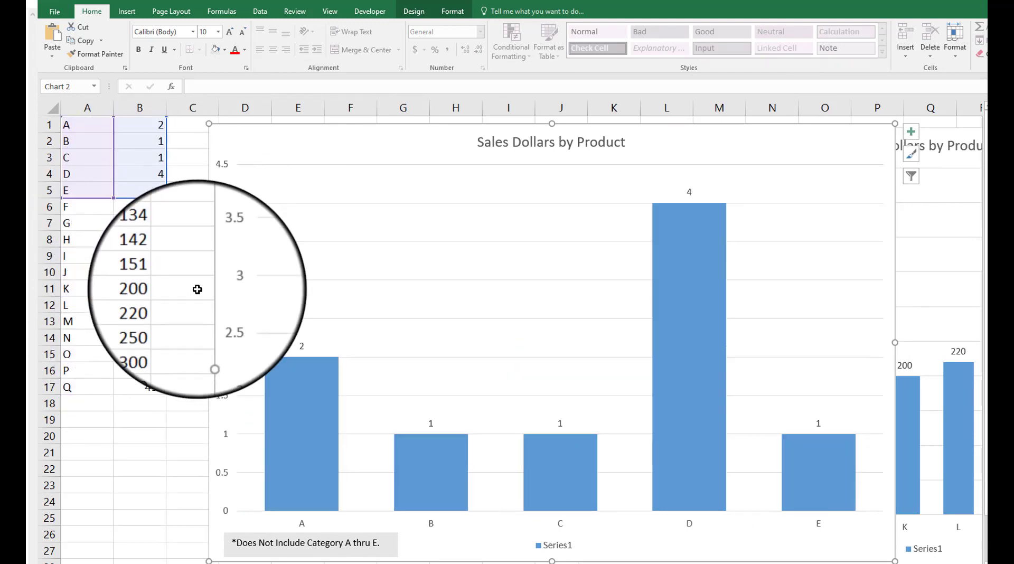
# Step: Replace 'A thru E.' in the copied chart's note with 'F thru Q'
pyautogui.click(311, 536)
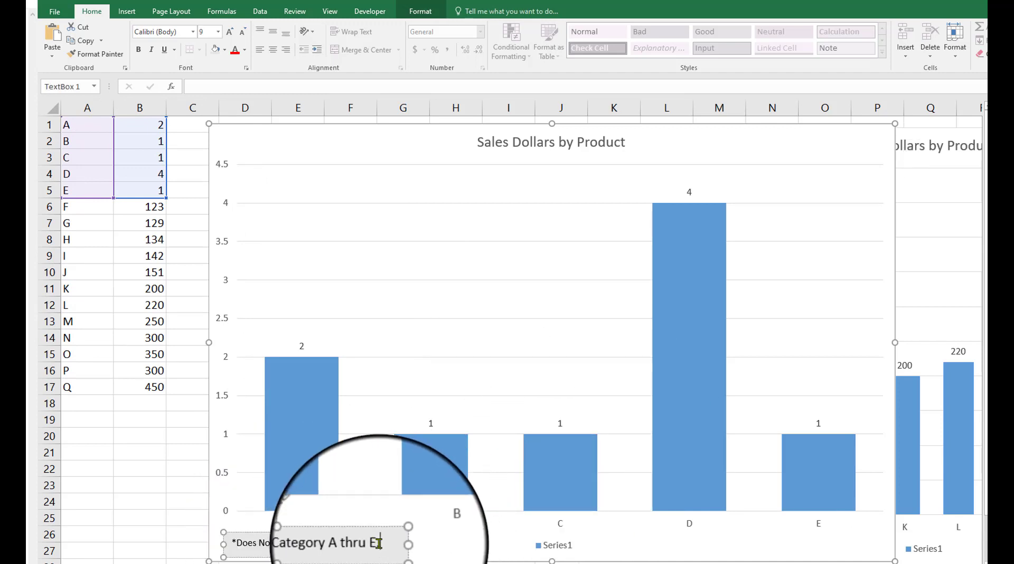
pyautogui.moveTo(379, 543); pyautogui.dragTo(346, 544)
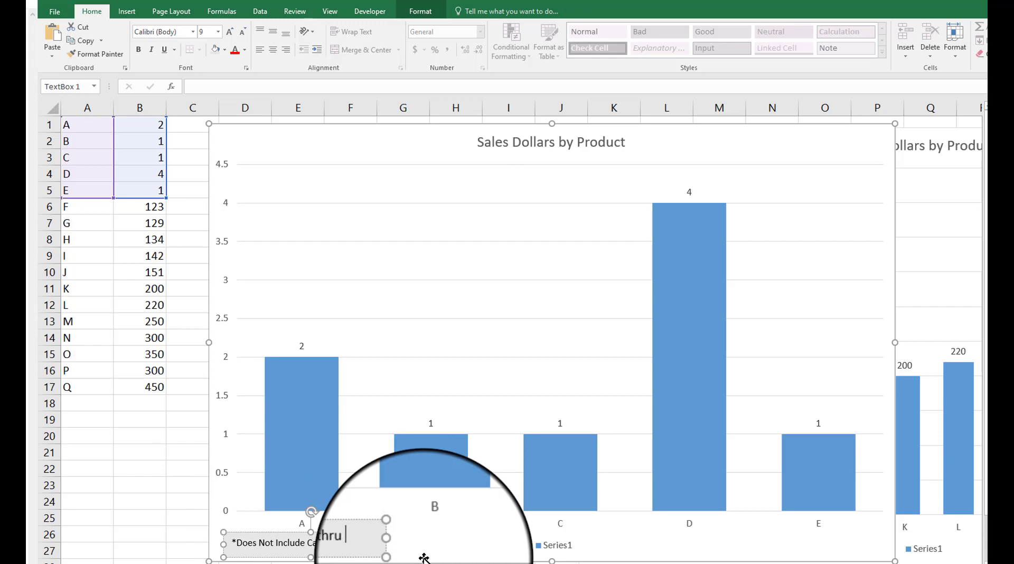
pyautogui.click(424, 558)
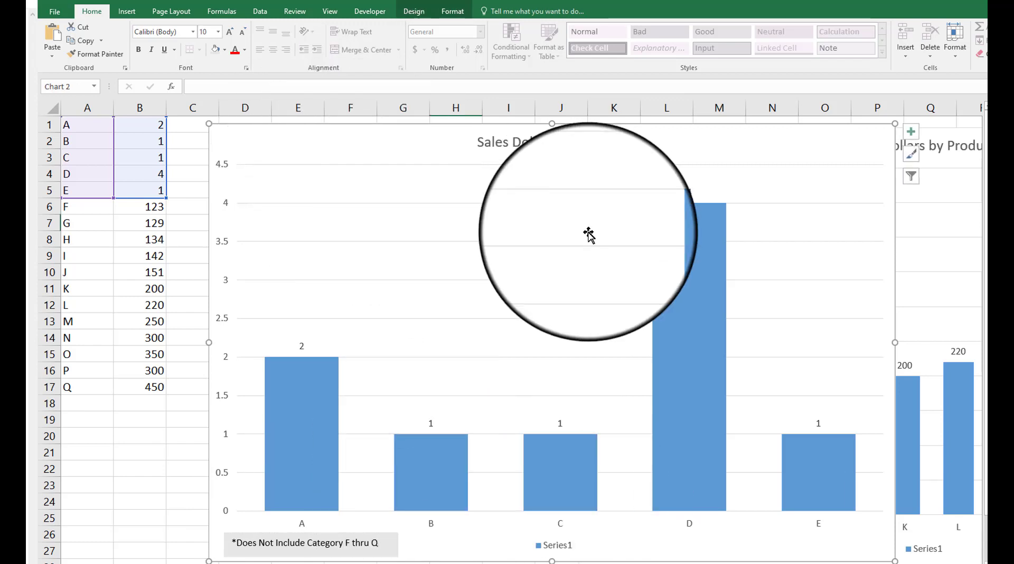
# Step: Move the copied chart left and append ' A thru E' to its title
pyautogui.moveTo(739, 138); pyautogui.dragTo(480, 140)
pyautogui.click(492, 149)
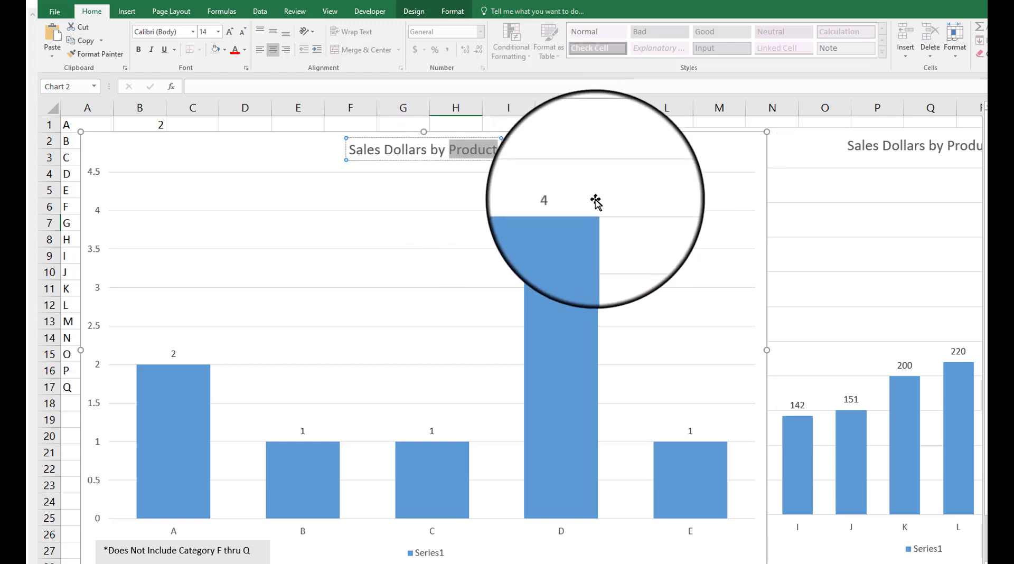
pyautogui.click(495, 150)
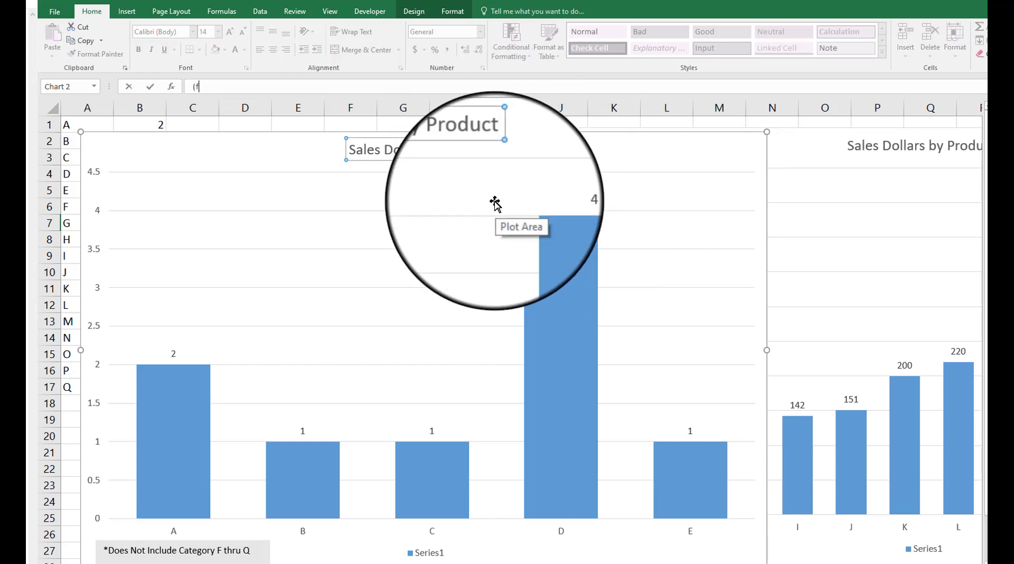
pyautogui.press('Escape')
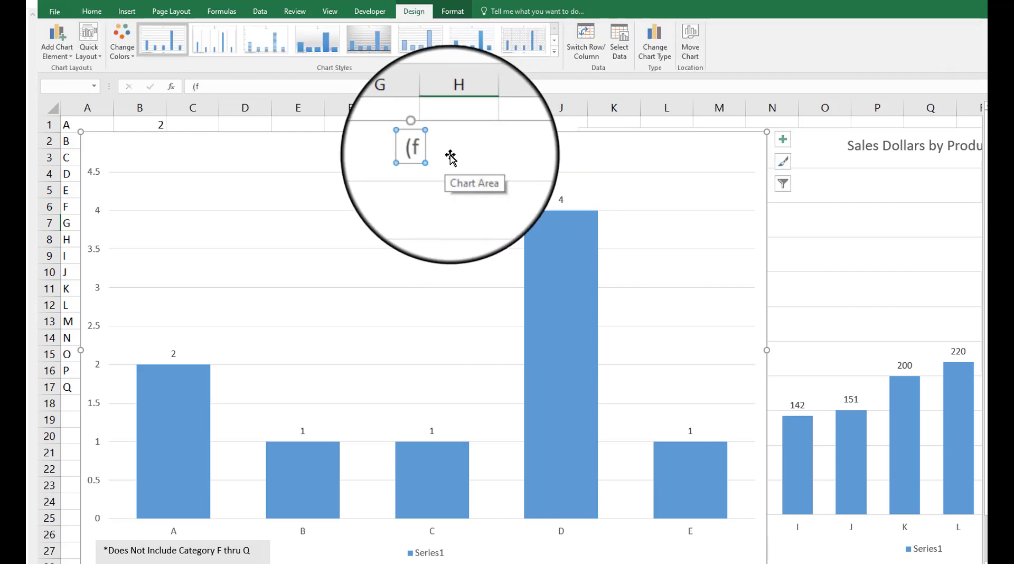
pyautogui.click(489, 150)
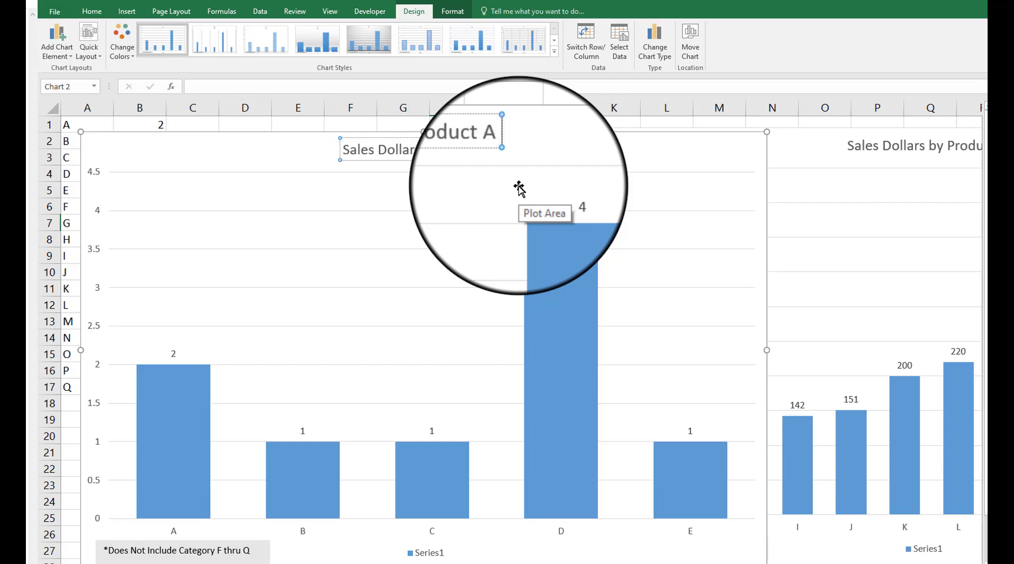
pyautogui.click(566, 175)
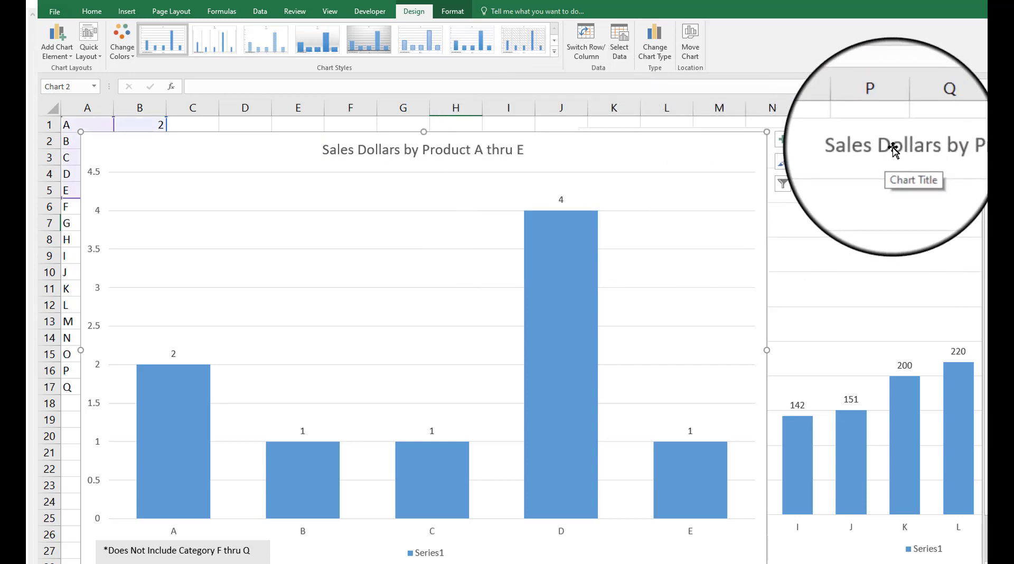
pyautogui.moveTo(704, 158); pyautogui.dragTo(709, 156)
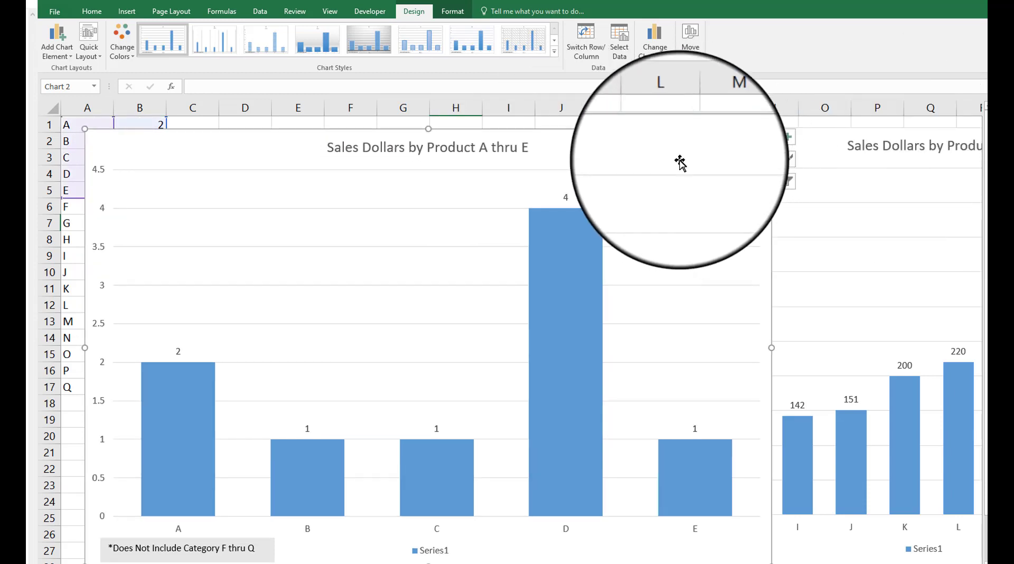